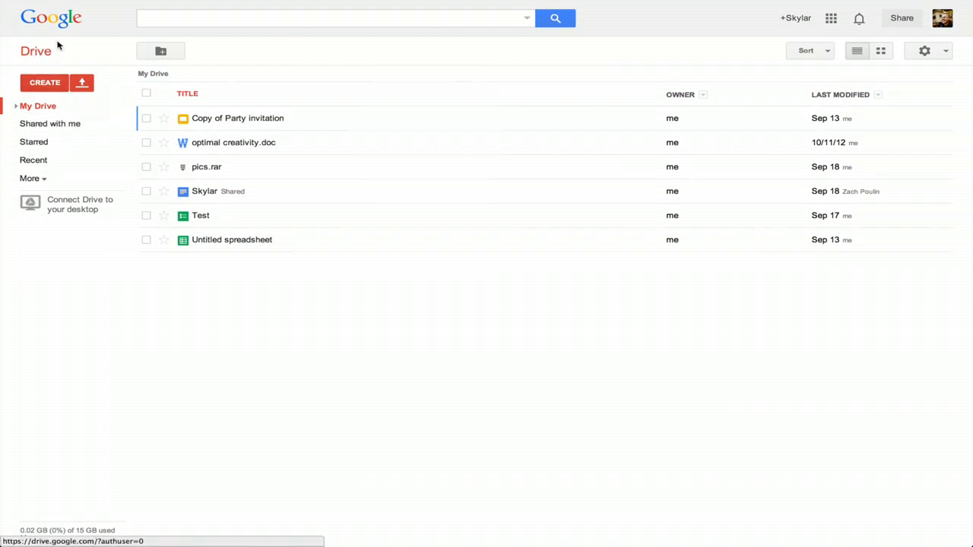
Start a brand-new Form from the Create menu, reaching the title and theme chooser
left_click(45, 82)
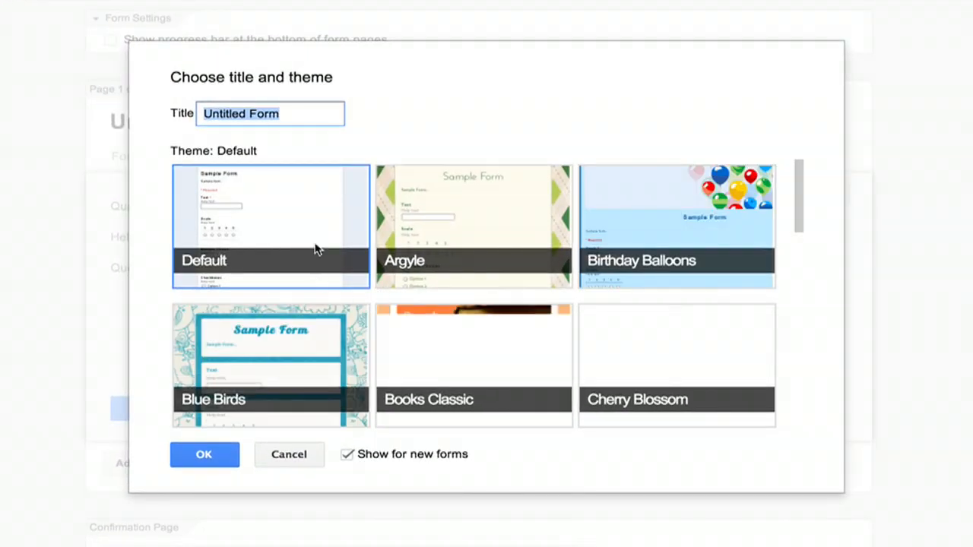
scroll(297, 357, "down", 5)
scroll(297, 357, "down", 3)
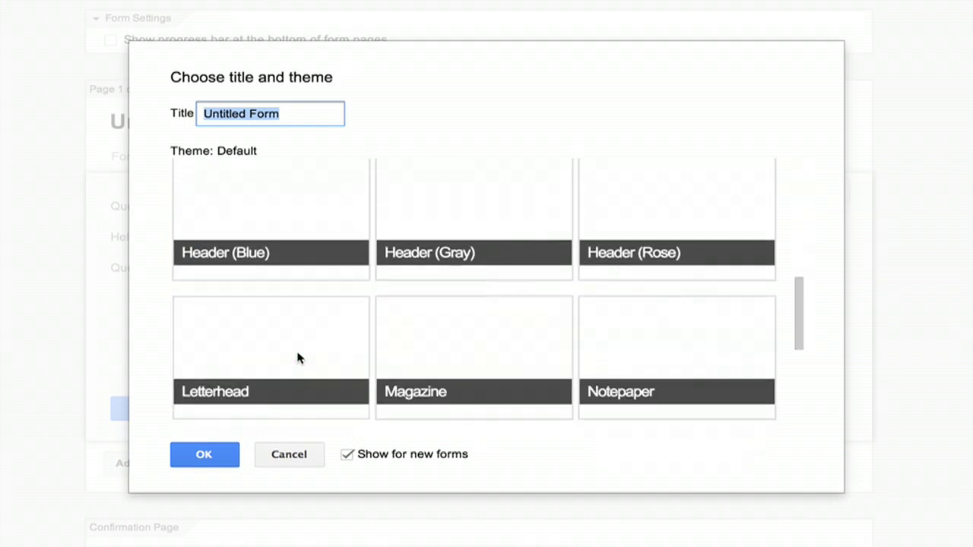
Cancel the 'Choose title and theme' dialog, keeping the default Untitled form
left_click(289, 454)
scroll(657, 452, "down", 2)
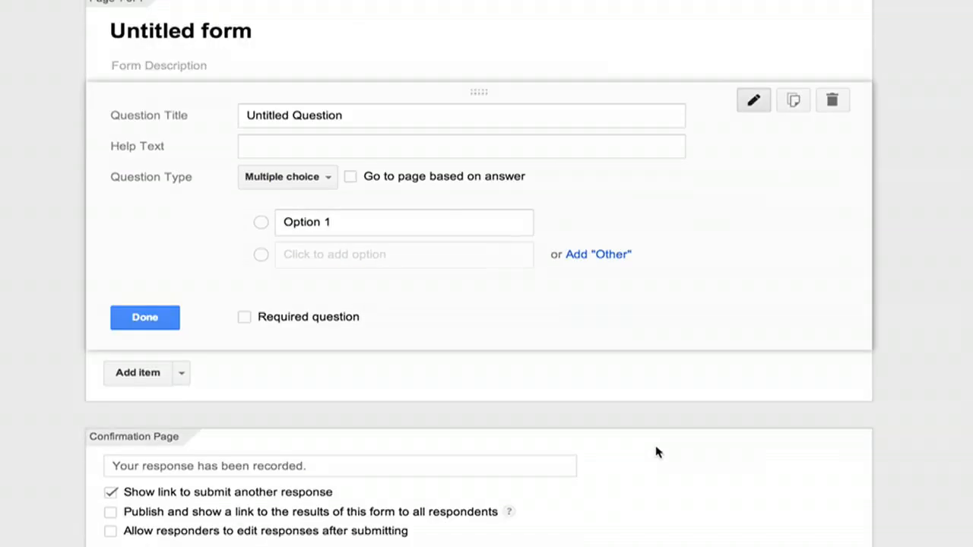
scroll(658, 452, "up", 3)
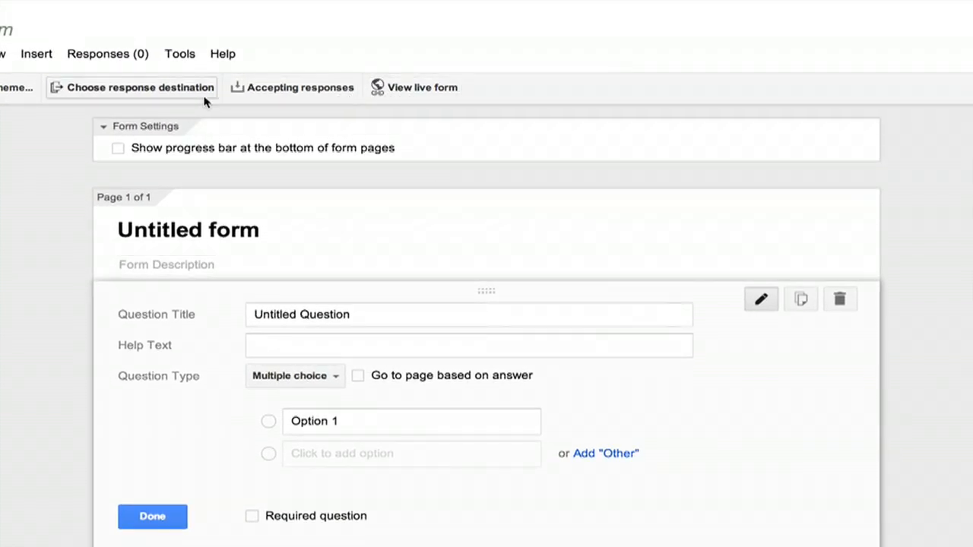
scroll(427, 472, "down", 3)
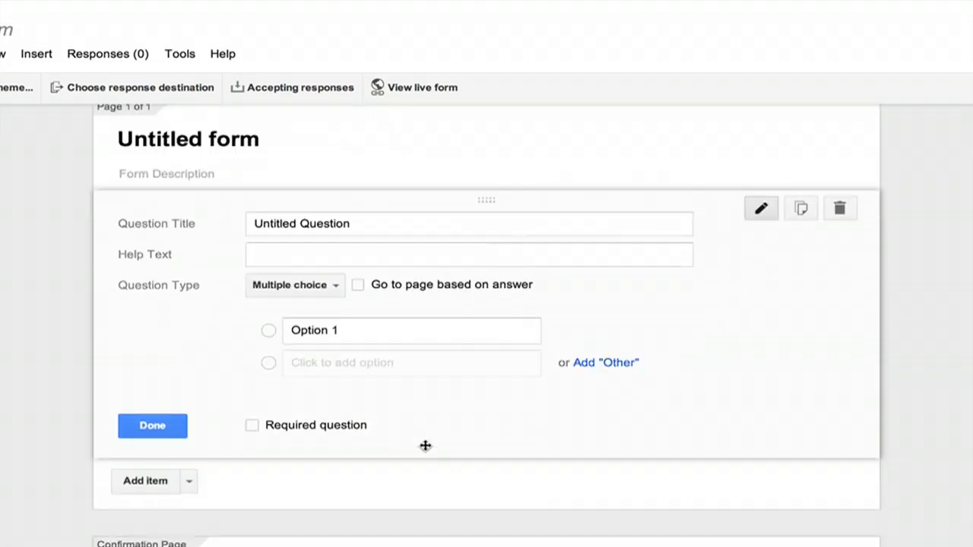